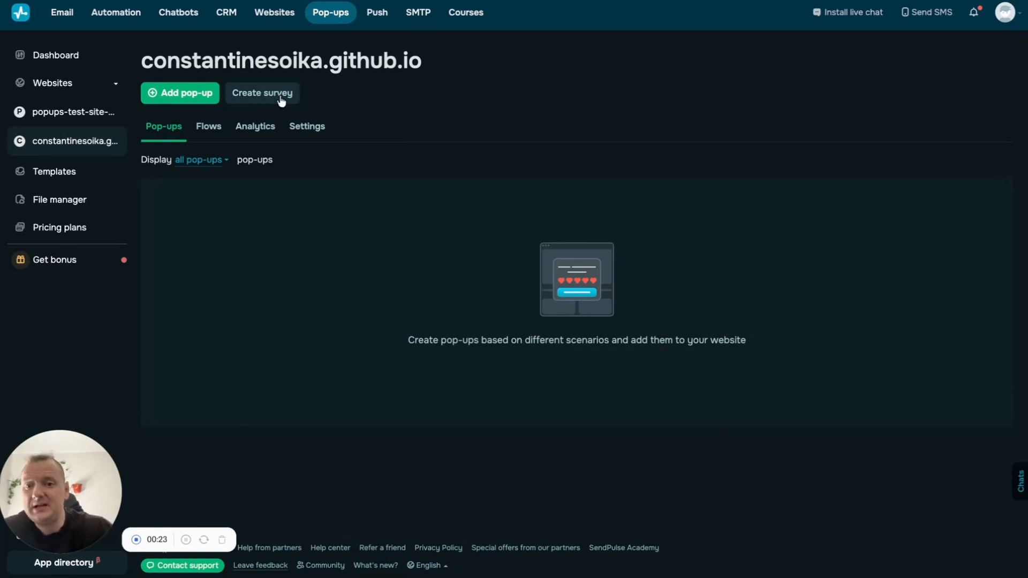
Create a new survey from the template offering 250 bonus points for completing a quick survey
click(263, 93)
click(428, 139)
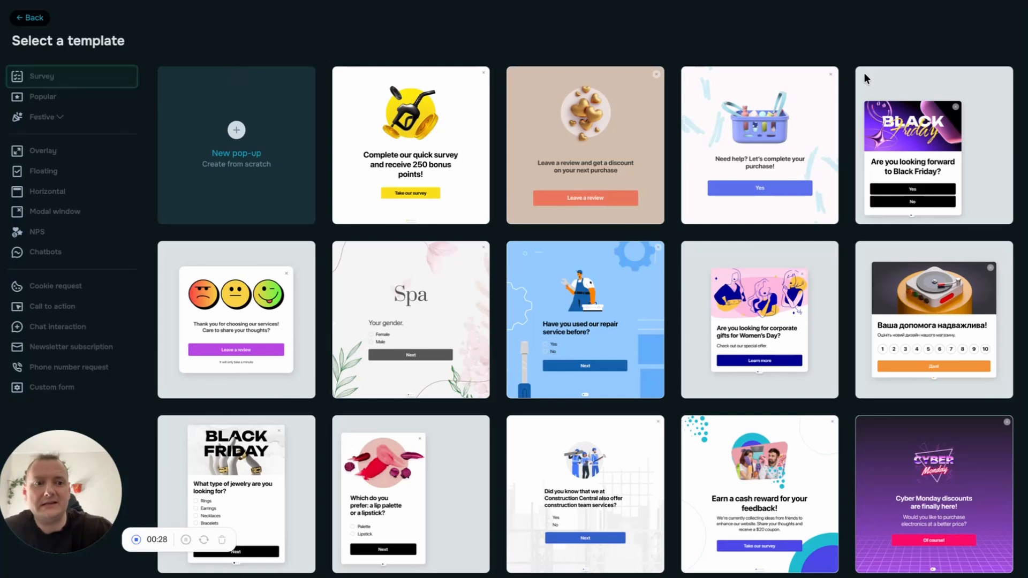
scroll(780, 263, down, 4)
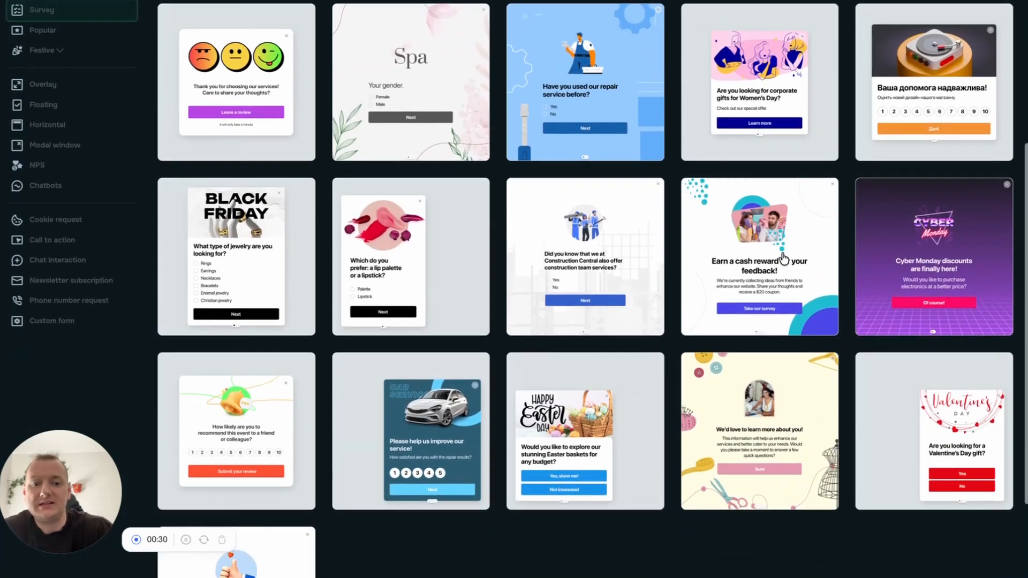
scroll(750, 258, up, 4)
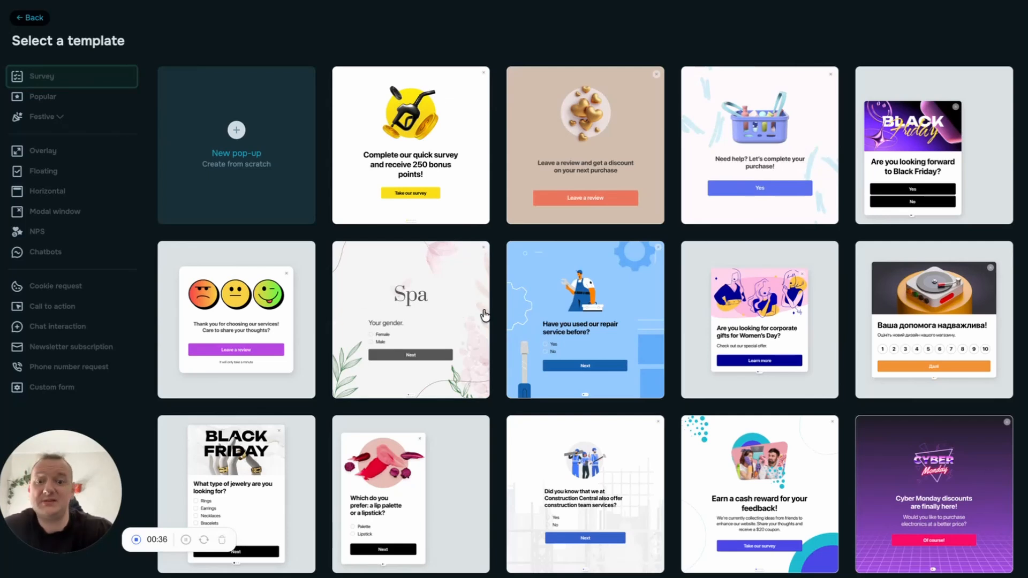
click(438, 149)
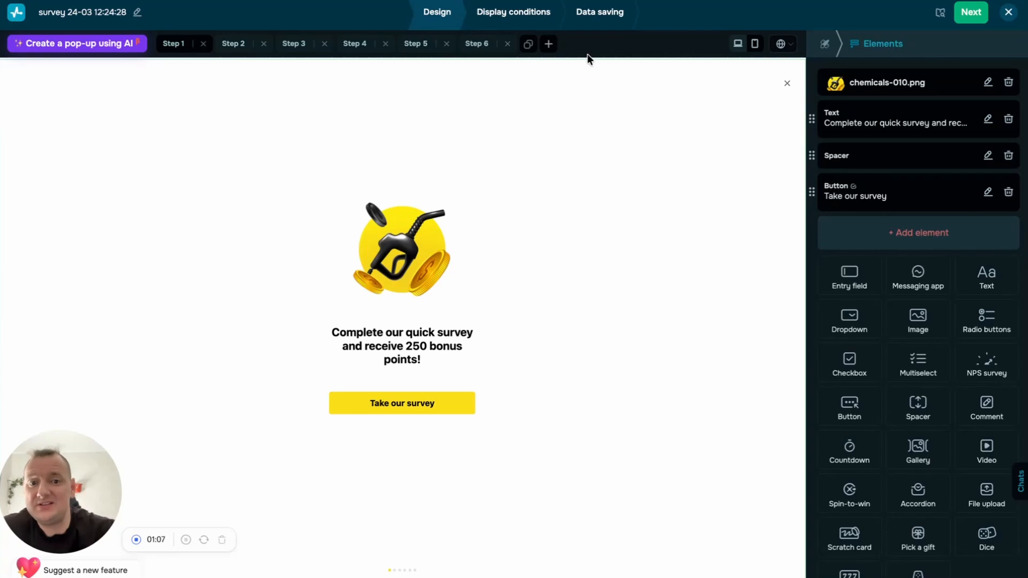
Try adding two blank steps after step 6 and remove them again
click(549, 47)
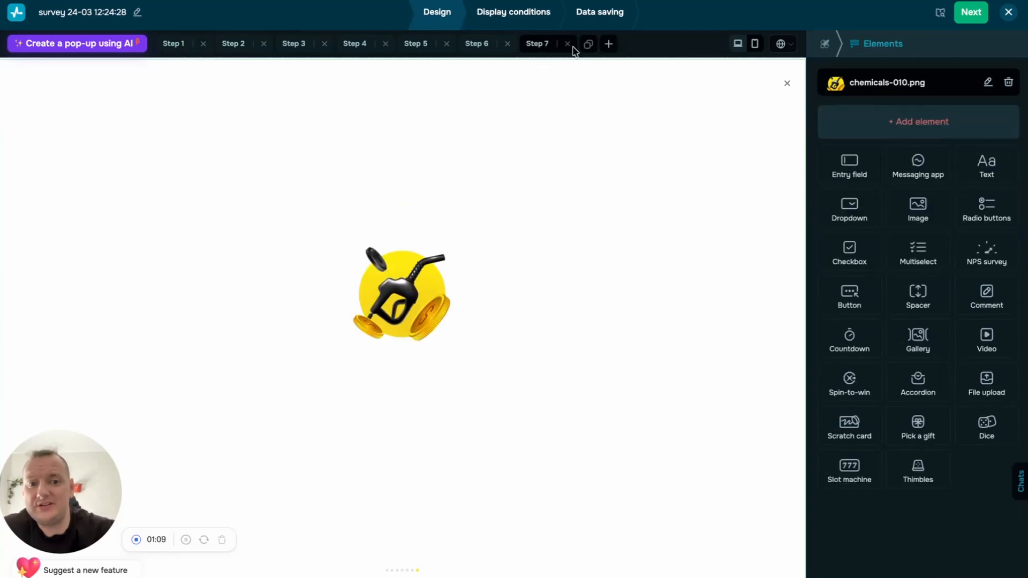
click(609, 46)
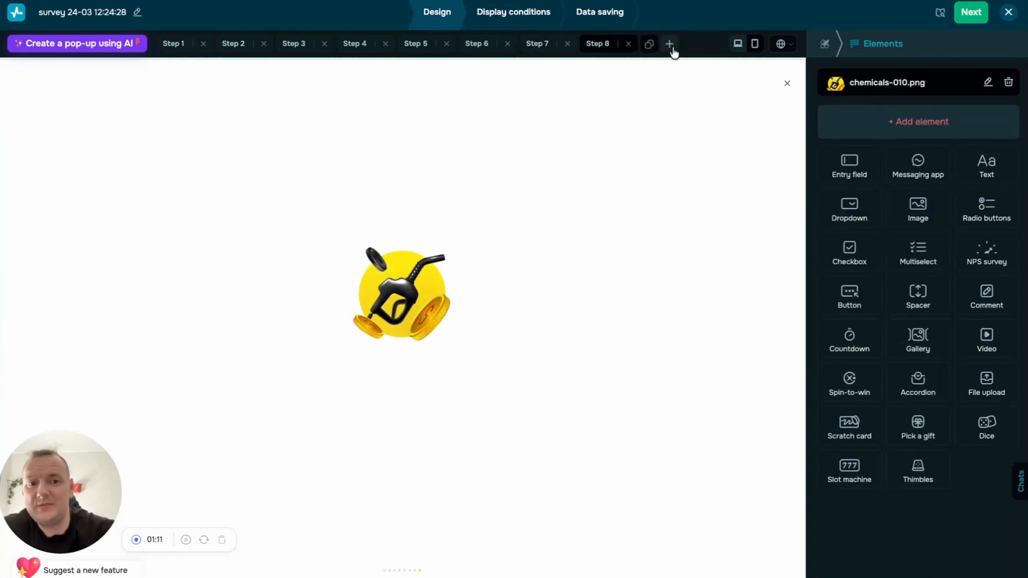
click(568, 44)
click(568, 44)
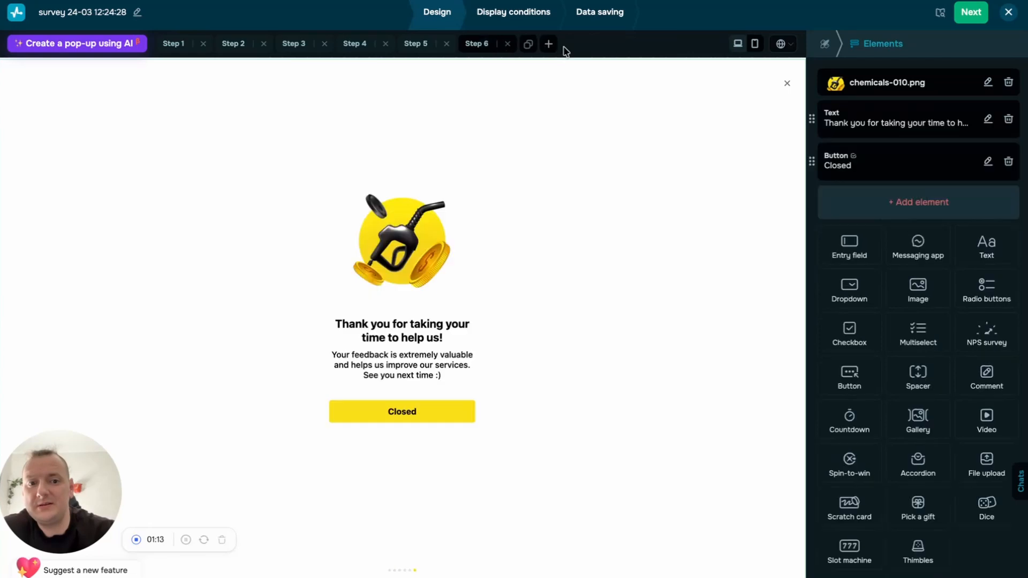
Reorder the survey steps, moving step 5 to third place and the final thank-you step to fifth place
drag(436, 45, 309, 48)
drag(479, 48, 410, 49)
click(402, 84)
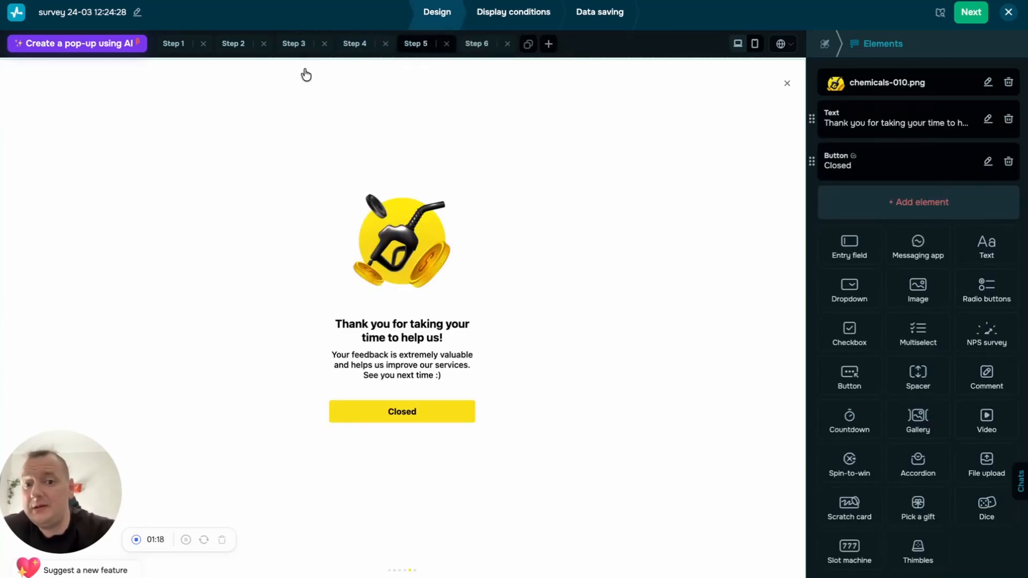
Try duplicating the gas station service rating step and delete the copy
click(161, 47)
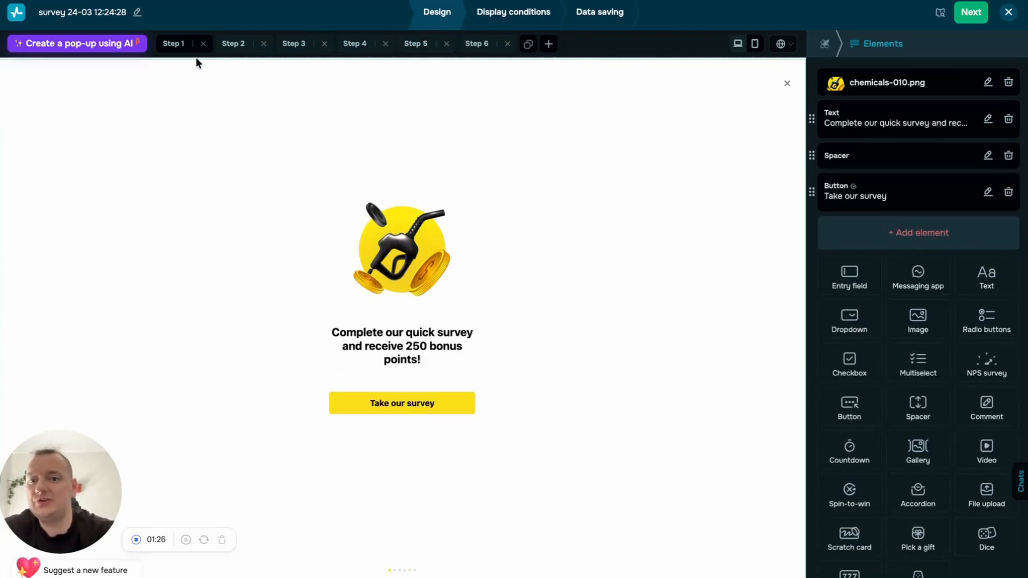
click(174, 50)
click(229, 47)
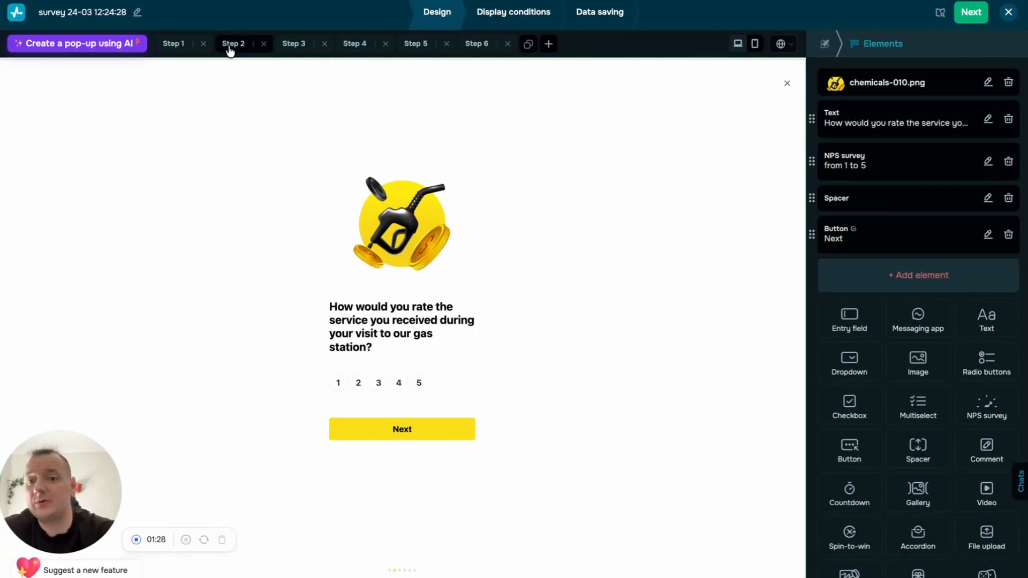
click(529, 45)
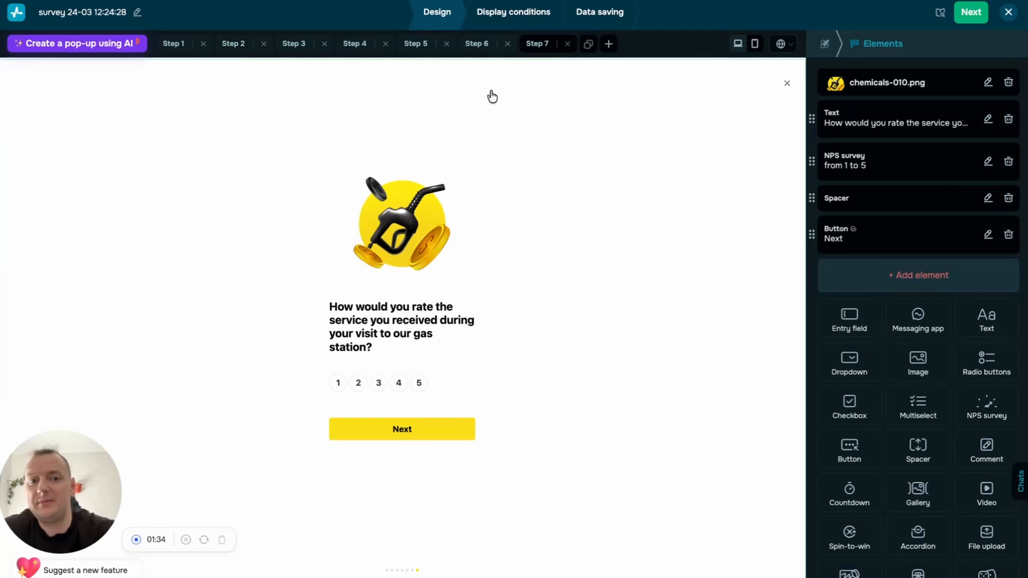
click(566, 43)
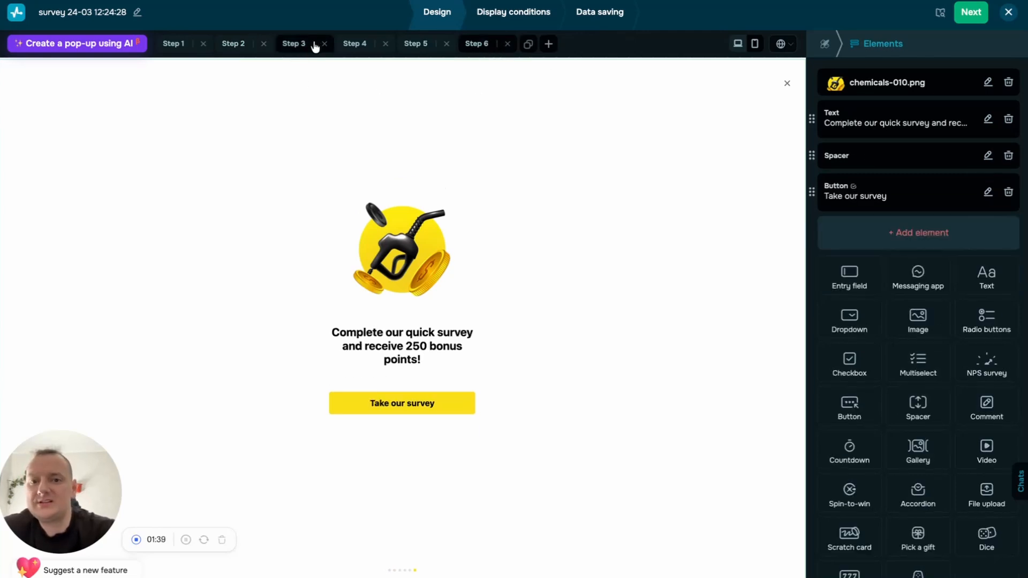
Delete survey steps 3 through 6, keeping only the first two steps
click(323, 44)
click(323, 44)
click(323, 44)
click(323, 44)
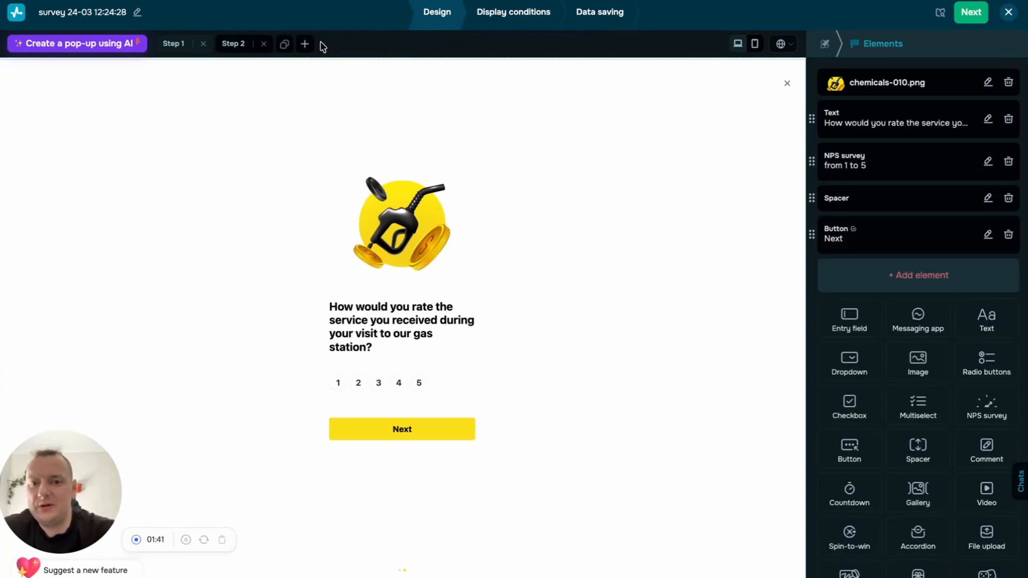
Assign the city variable to the City entry field in step 1 and check the date field's variable
click(173, 45)
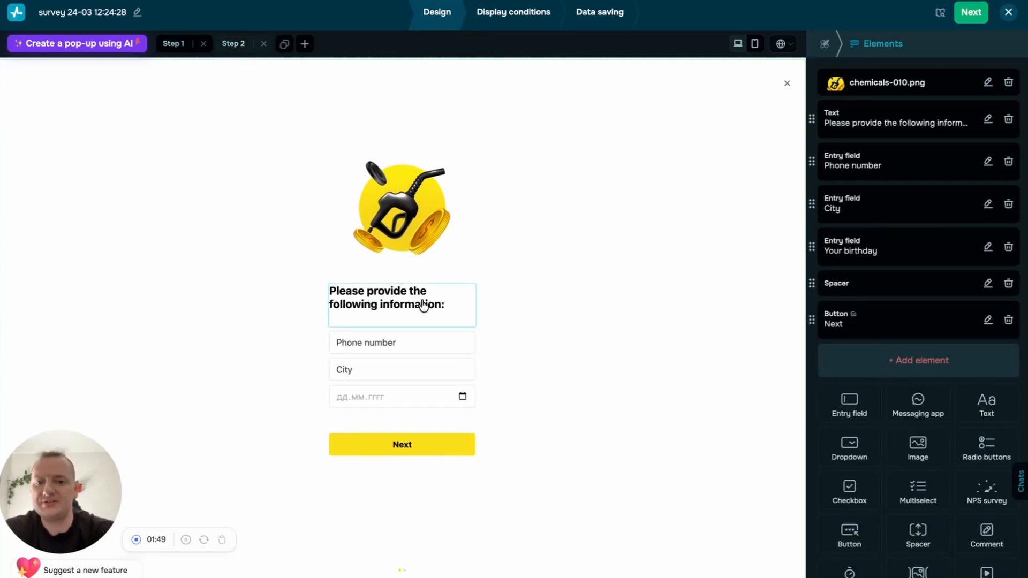
click(391, 345)
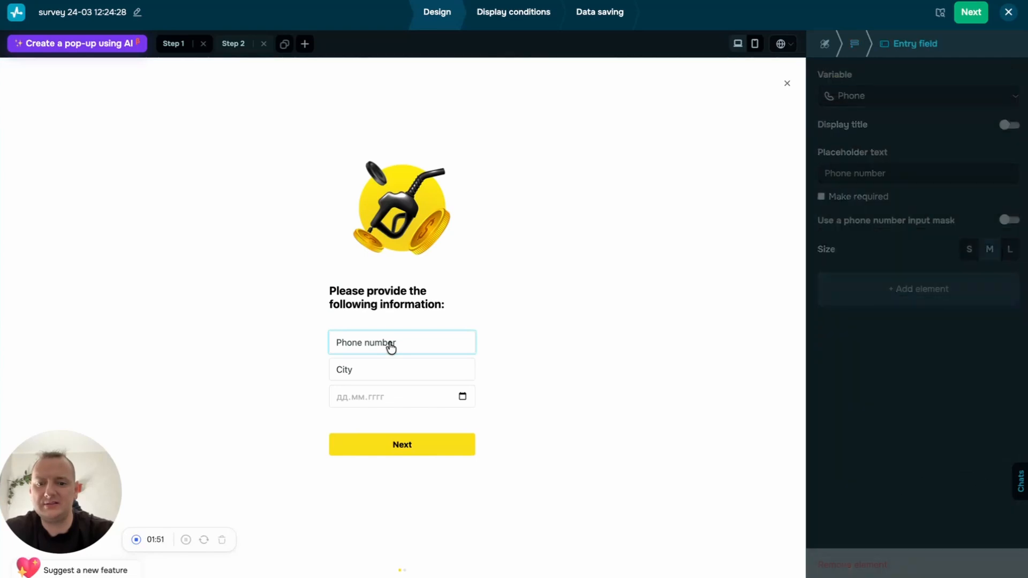
click(403, 375)
click(893, 102)
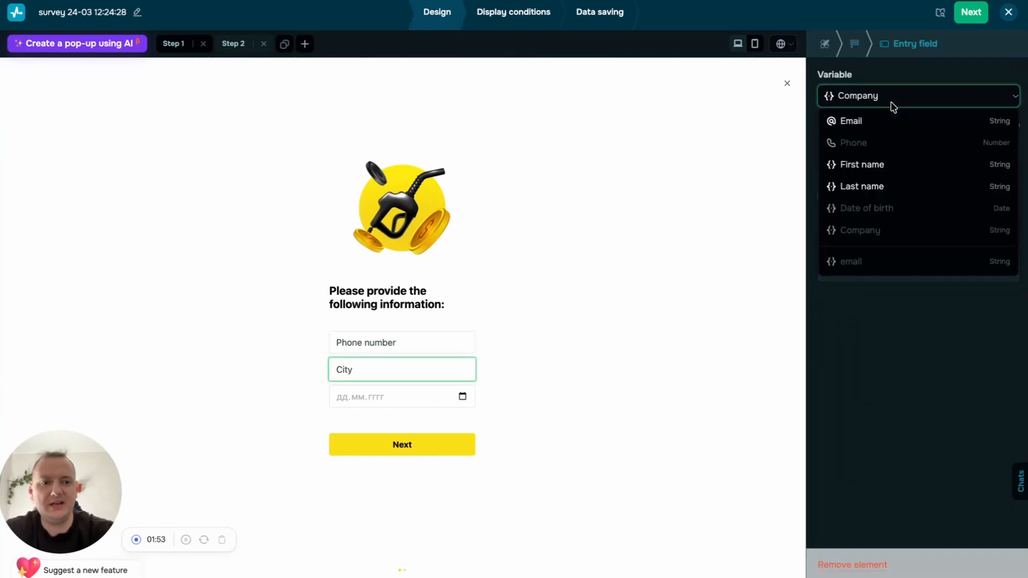
scroll(859, 204, down, 3)
click(856, 241)
click(395, 407)
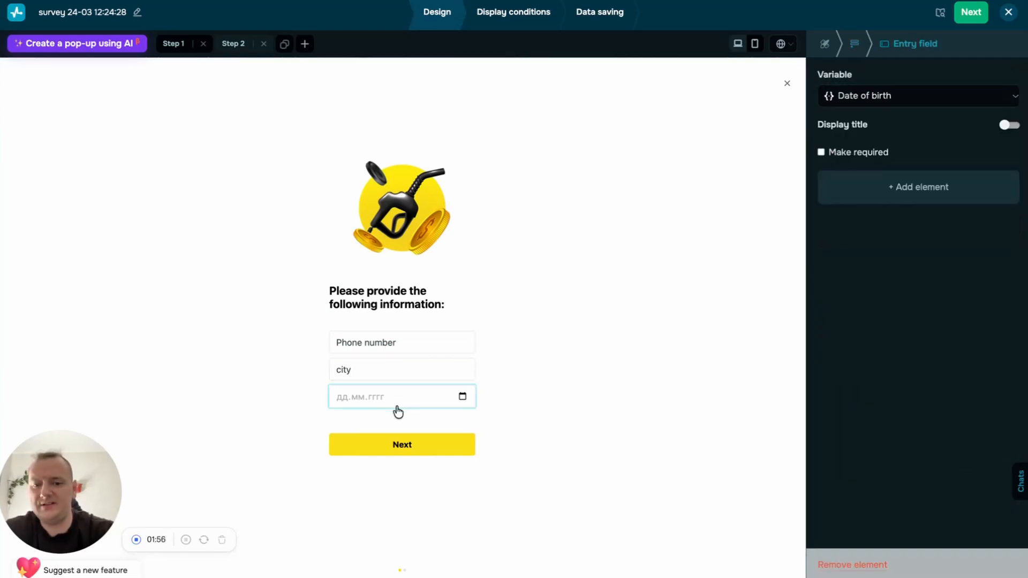
Set the variable of the 1 to 5 rating in step 2 to NPS
click(252, 48)
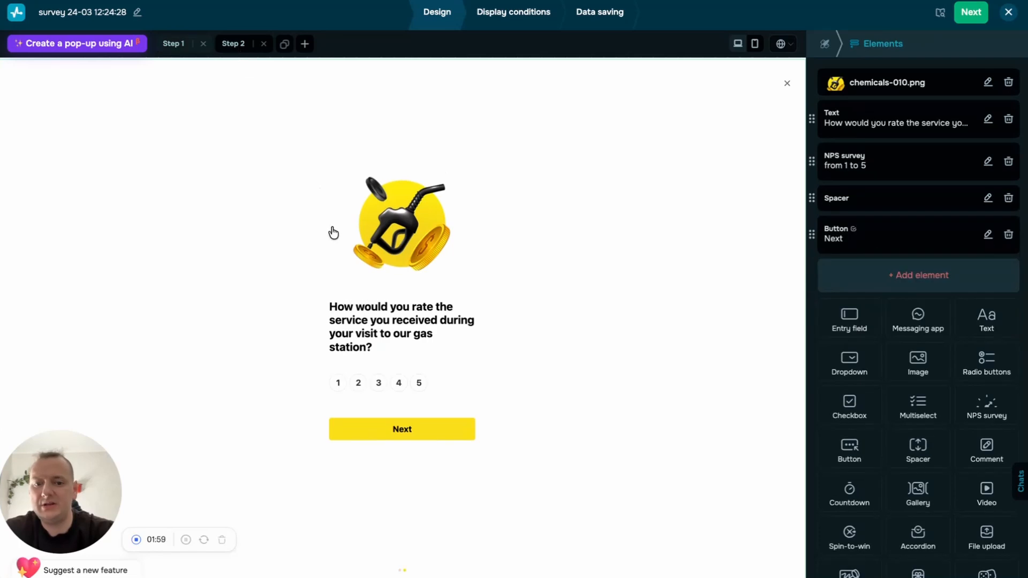
click(410, 383)
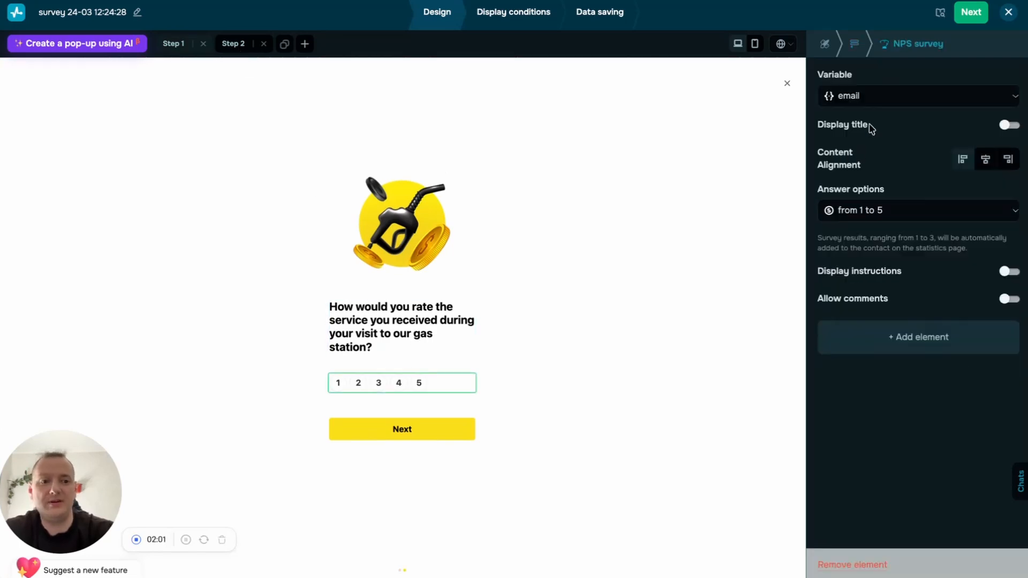
click(875, 101)
click(874, 163)
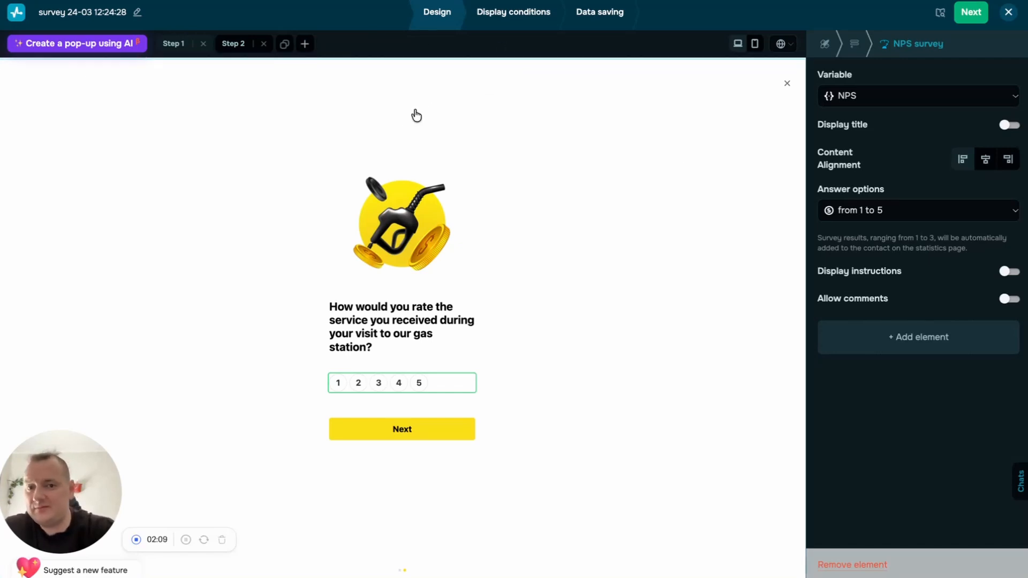
Keep the default display condition and data saving settings and publish the survey
click(961, 21)
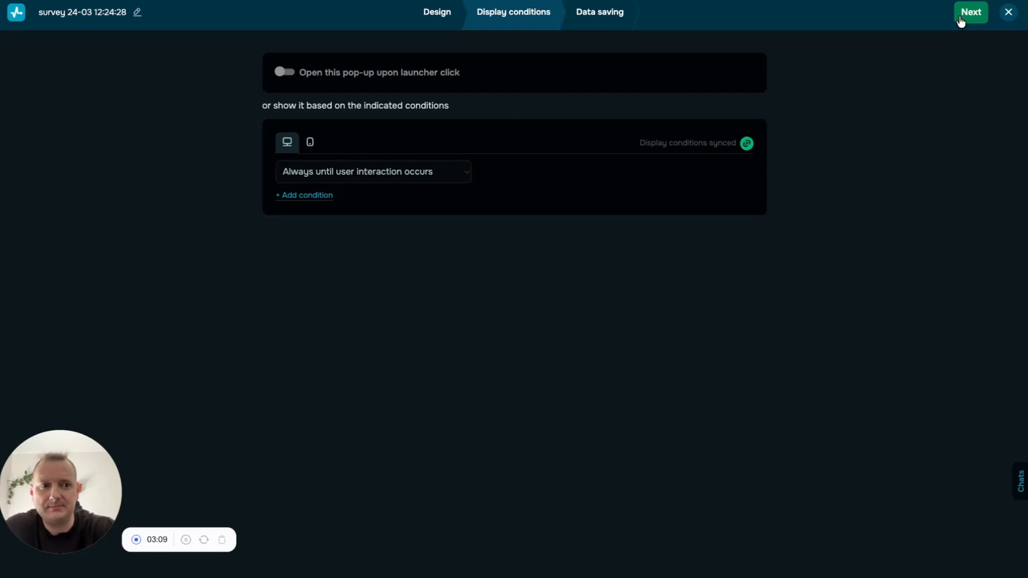
click(960, 18)
click(937, 14)
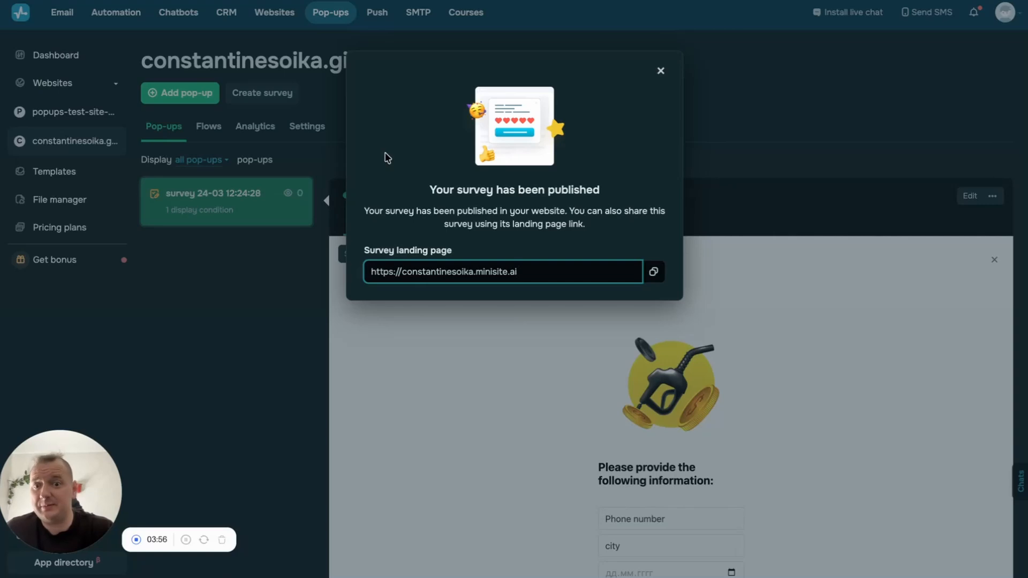
Take the survey's landing page link, close the publication dialog and launch the survey from its landing page
key(ctrl+a)
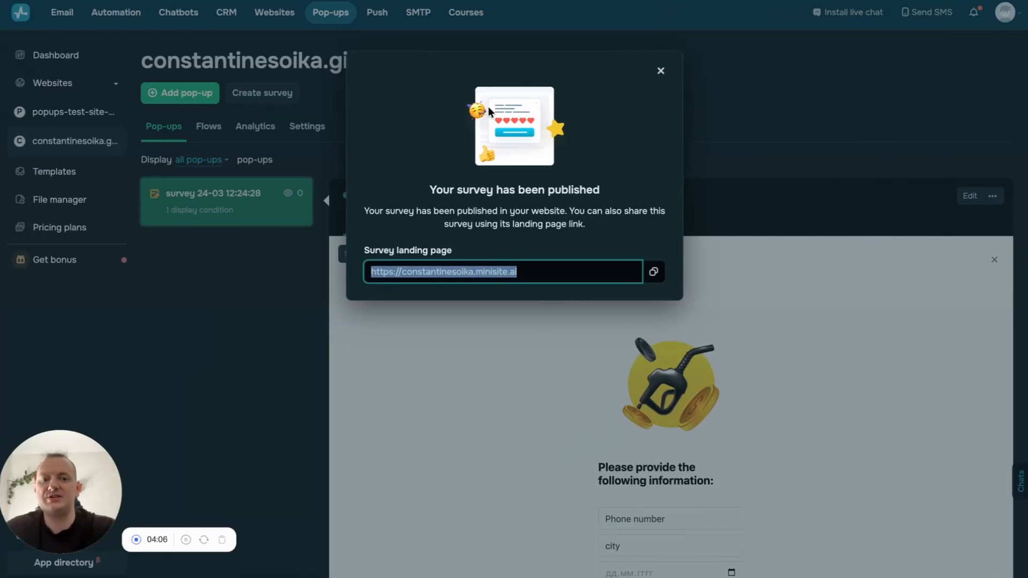
click(662, 71)
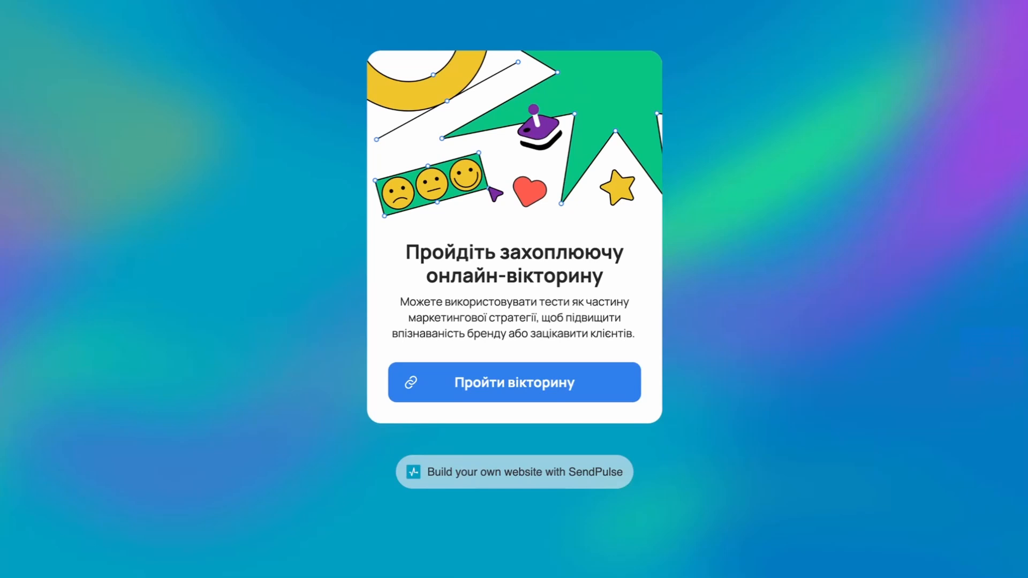
key(super+l)
click(477, 389)
click(471, 381)
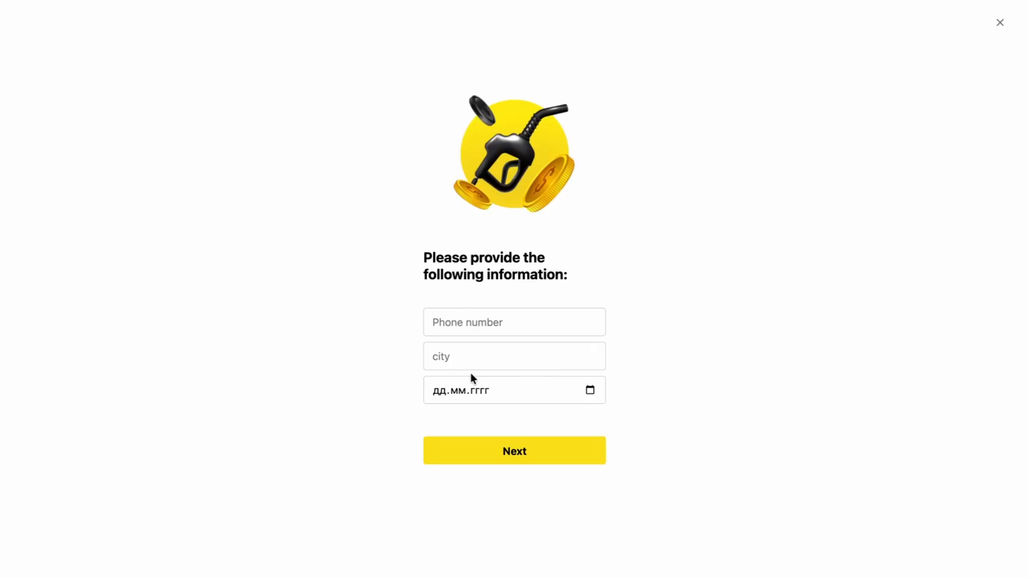
Fill in the survey's phone number, enter Newyork as the city and provide the date of birth
click(491, 324)
text(1§)
text(§§§)
key(BackSpace)
key(BackSpace)
key(BackSpace)
key(BackSpace)
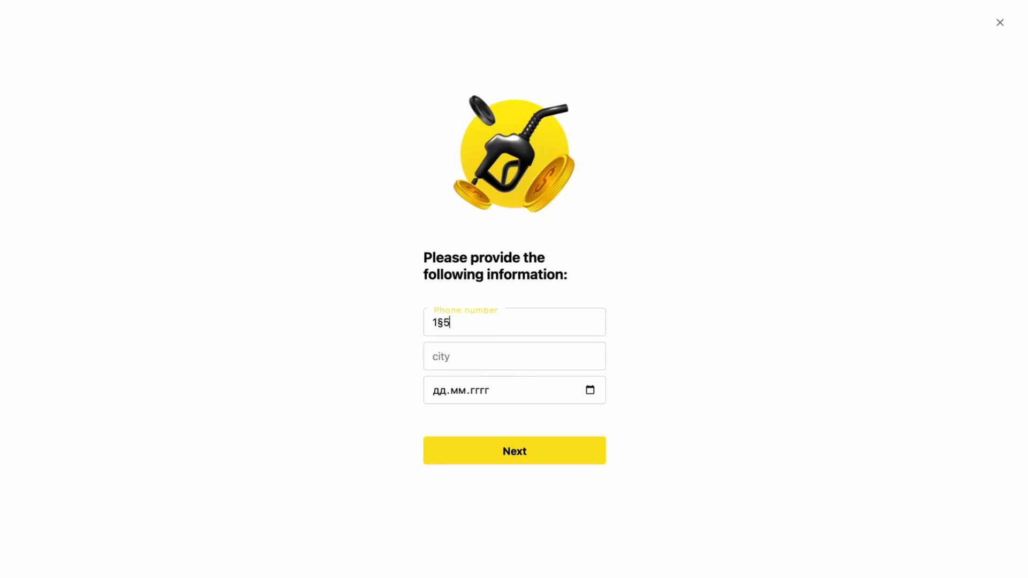
click(432, 390)
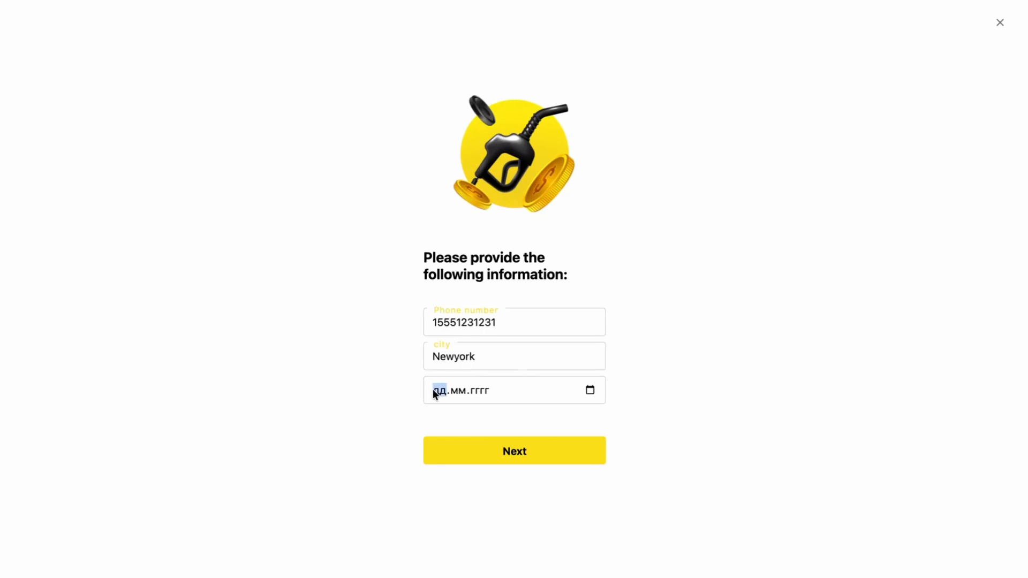
text(01.12.1222)
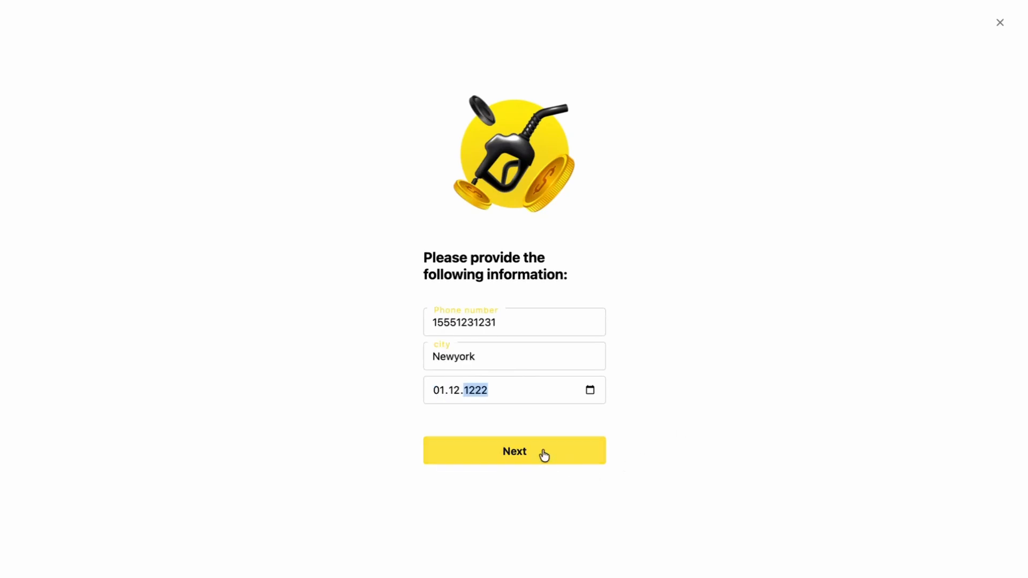
Continue to the service rating question, rate the gas station visit 5 and submit the answer
click(544, 456)
click(536, 375)
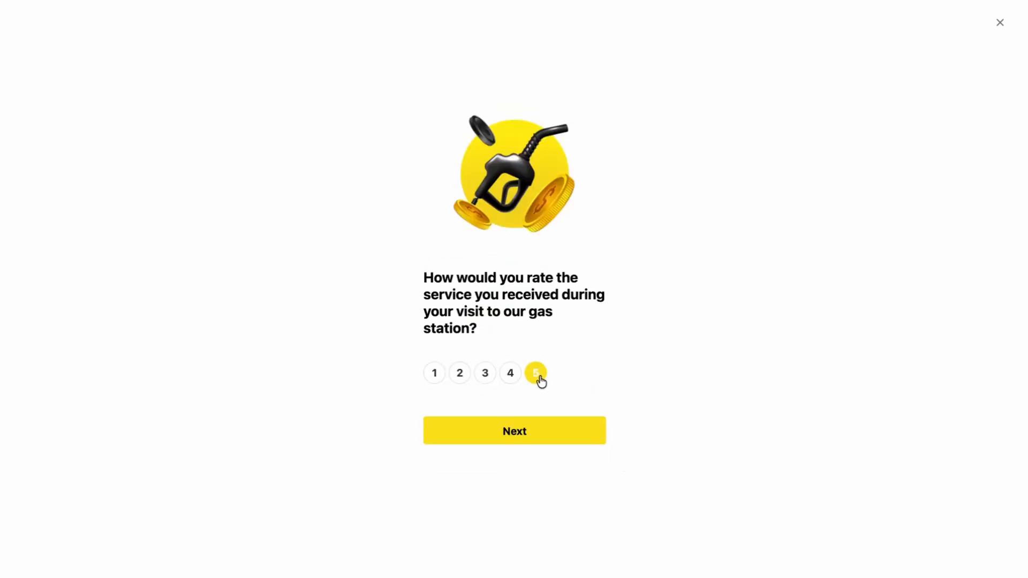
click(529, 436)
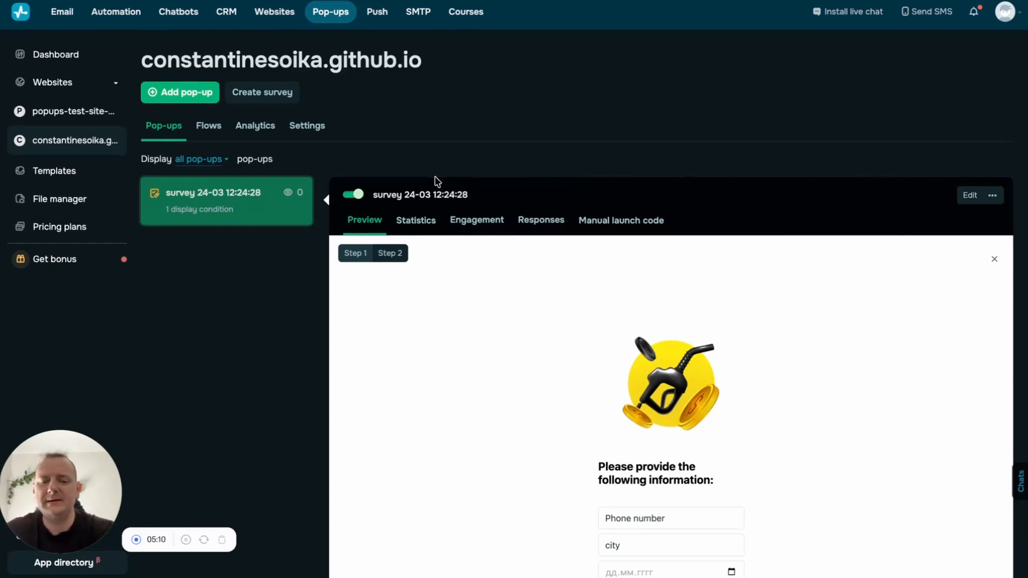
Review the published survey's monthly and response statistics and its engagement view
scroll(437, 182, down, 1)
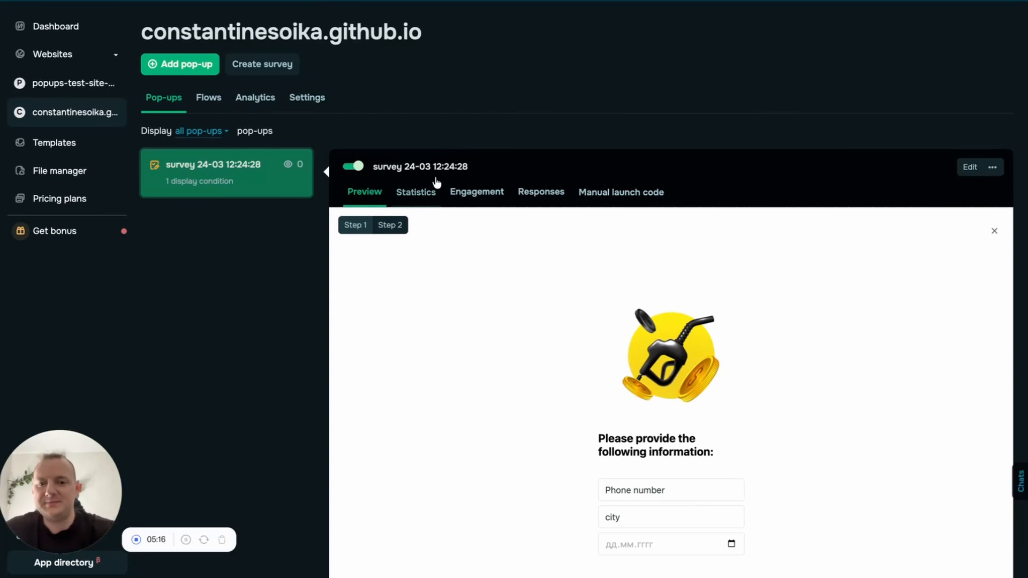
click(408, 197)
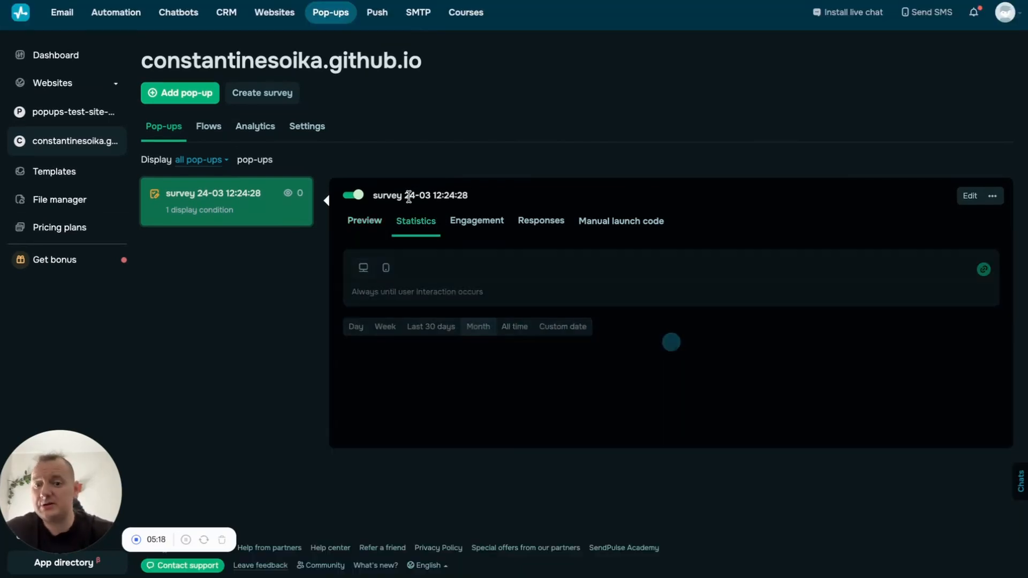
scroll(470, 363, down, 4)
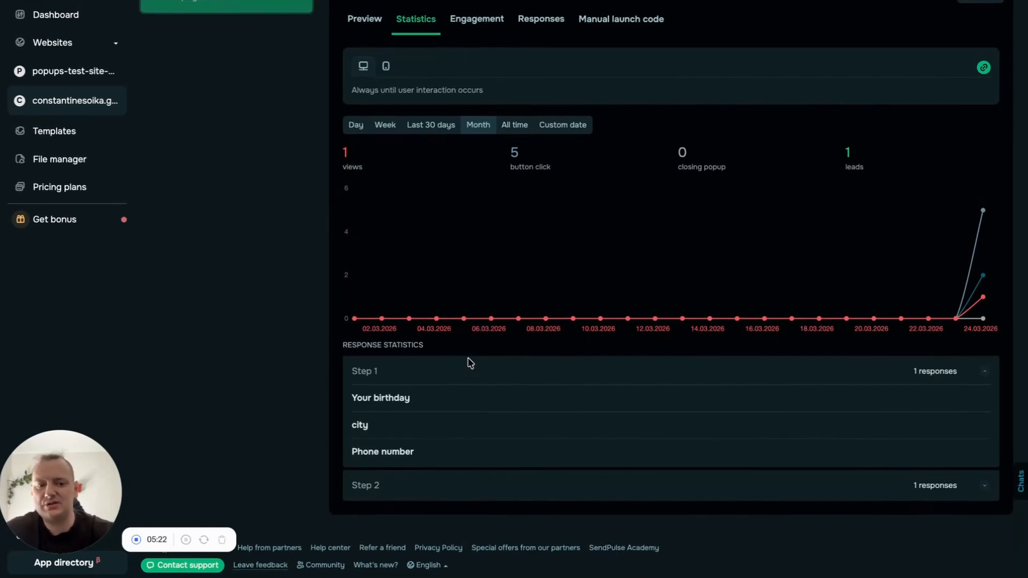
scroll(470, 363, up, 4)
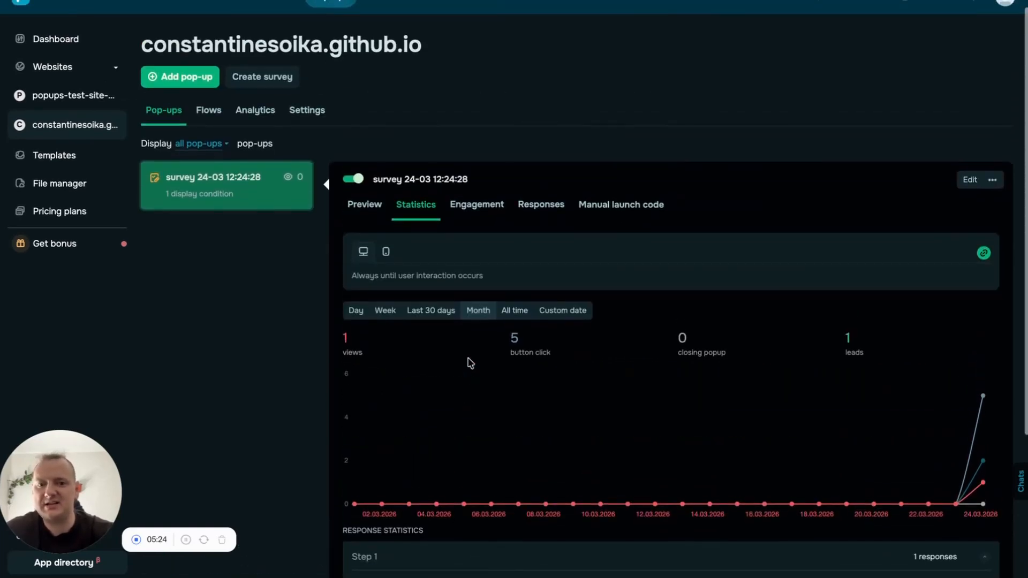
click(493, 216)
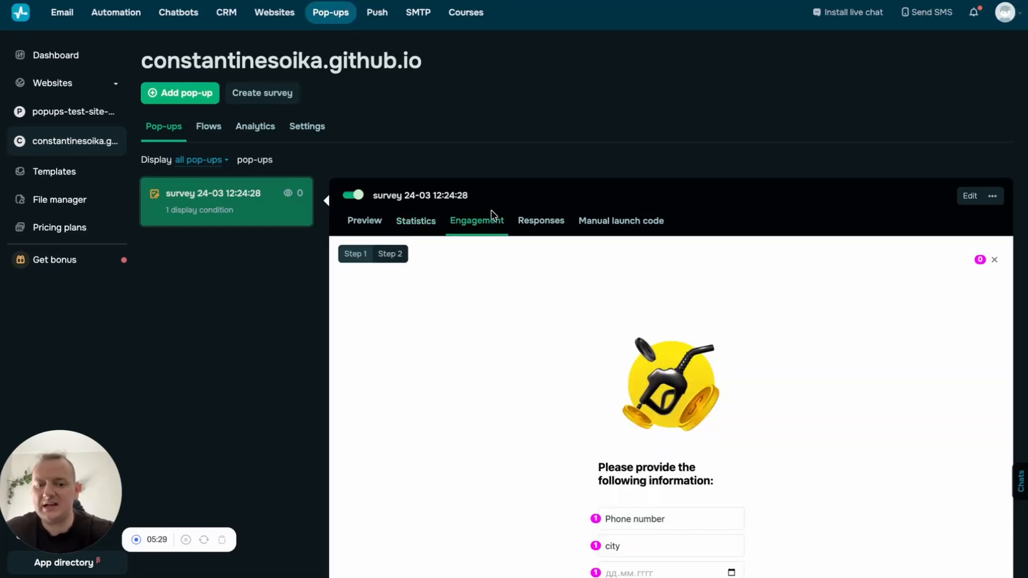
Examine the element markers on the survey's first step in the engagement view
scroll(537, 342, down, 2)
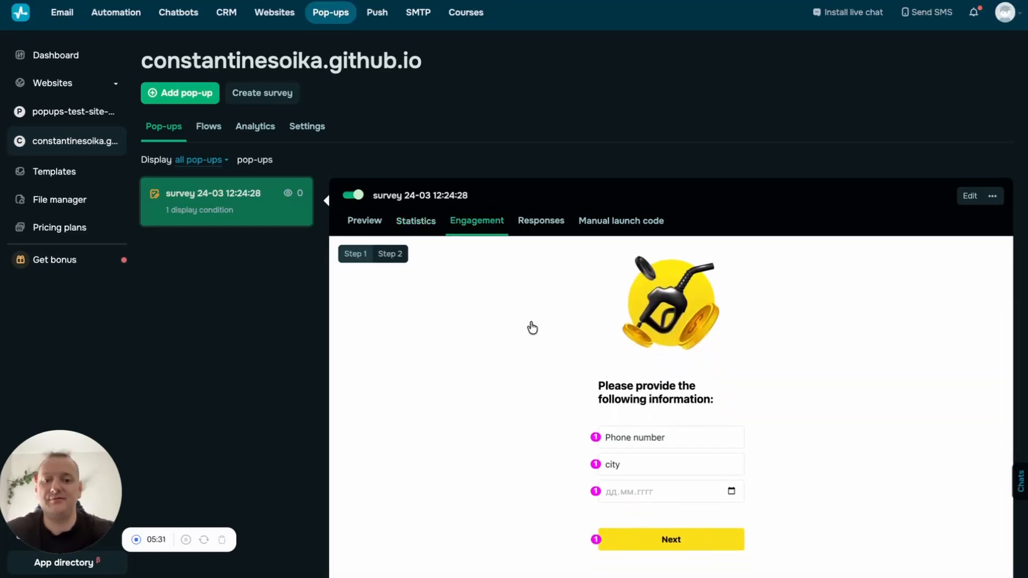
scroll(280, 323, down, 2)
scroll(280, 322, down, 1)
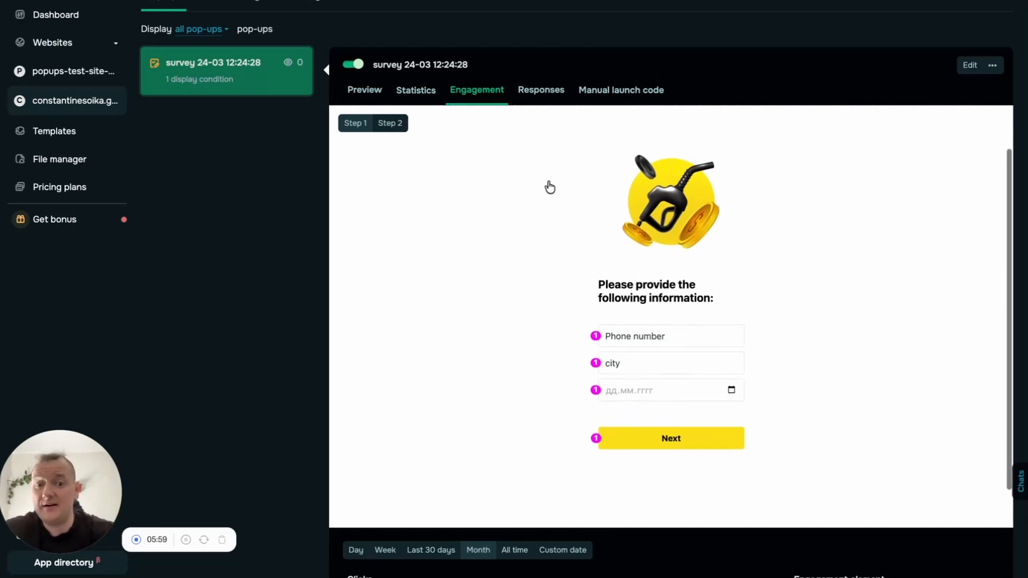
Show the survey's responses table with the city column hidden and the NPS column displayed
click(542, 90)
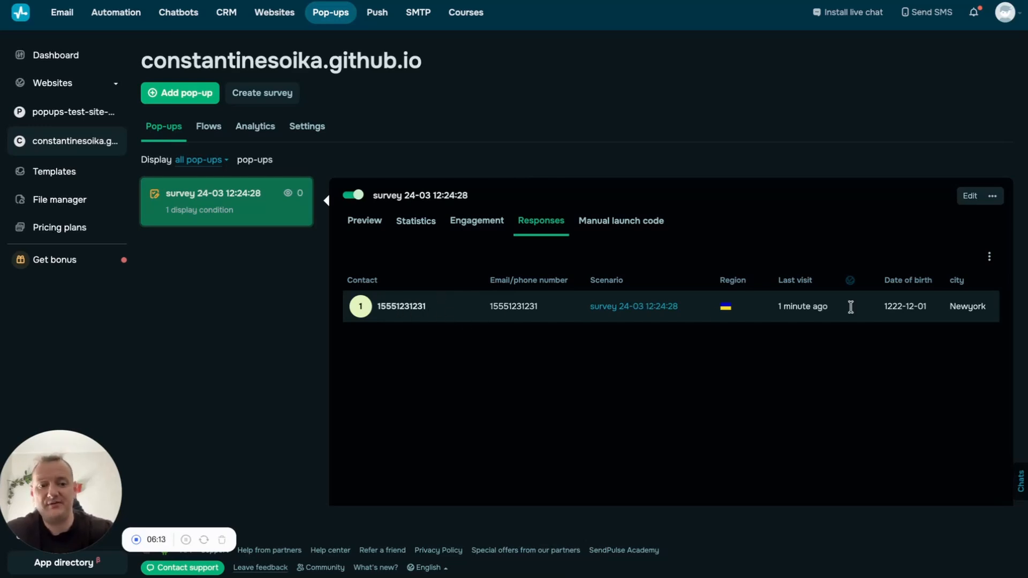
click(990, 261)
scroll(921, 383, down, 2)
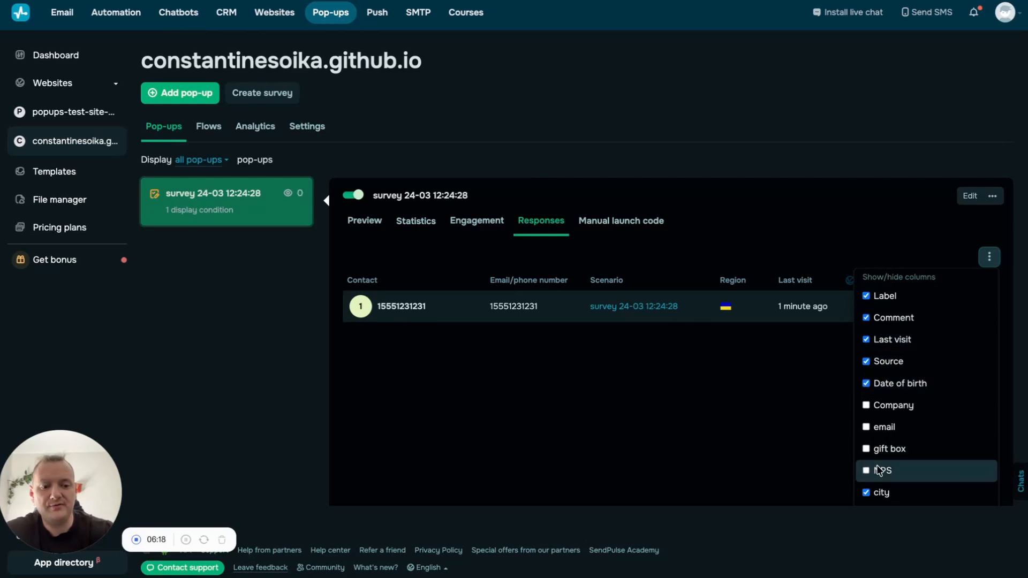
click(873, 491)
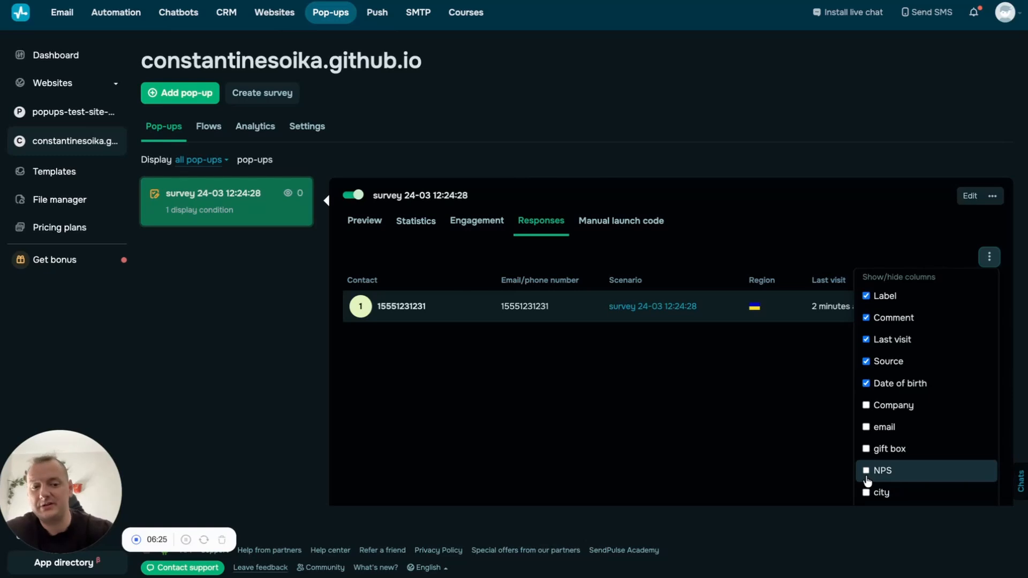
click(867, 475)
click(988, 261)
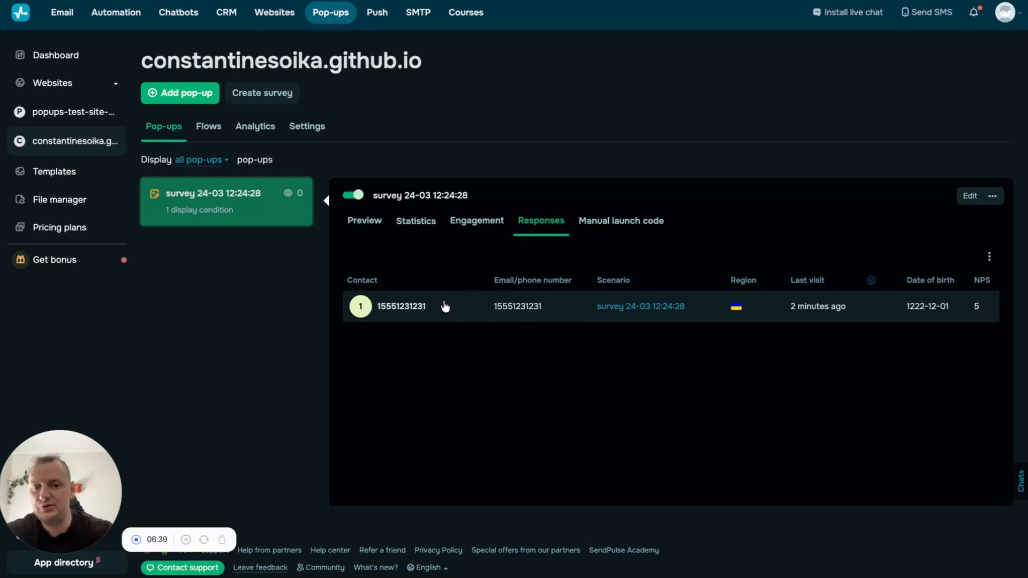
Open the respondent's details, review the answers given in Step 1 and Step 2, and close the details
click(417, 309)
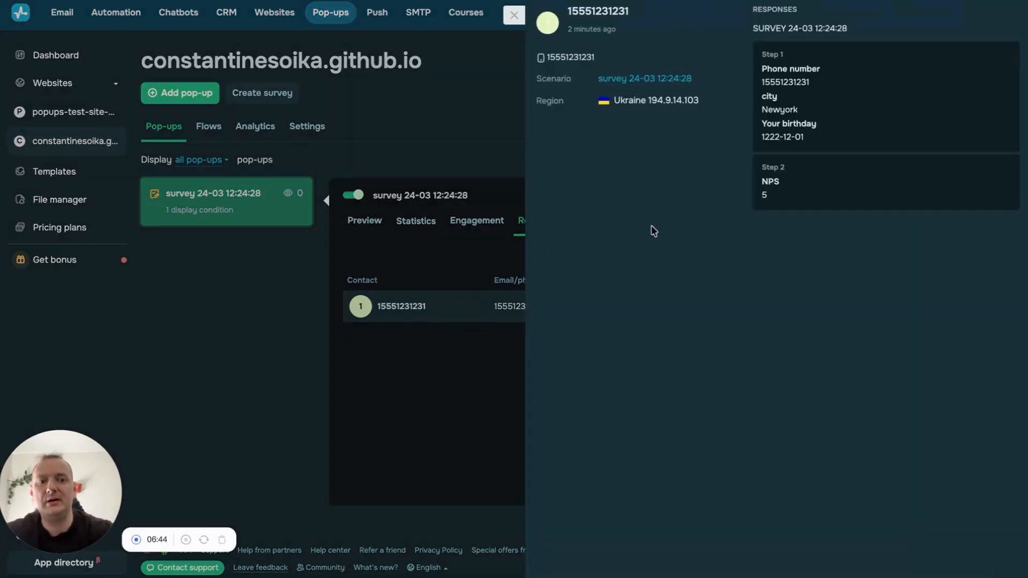
drag(760, 73, 836, 143)
click(835, 143)
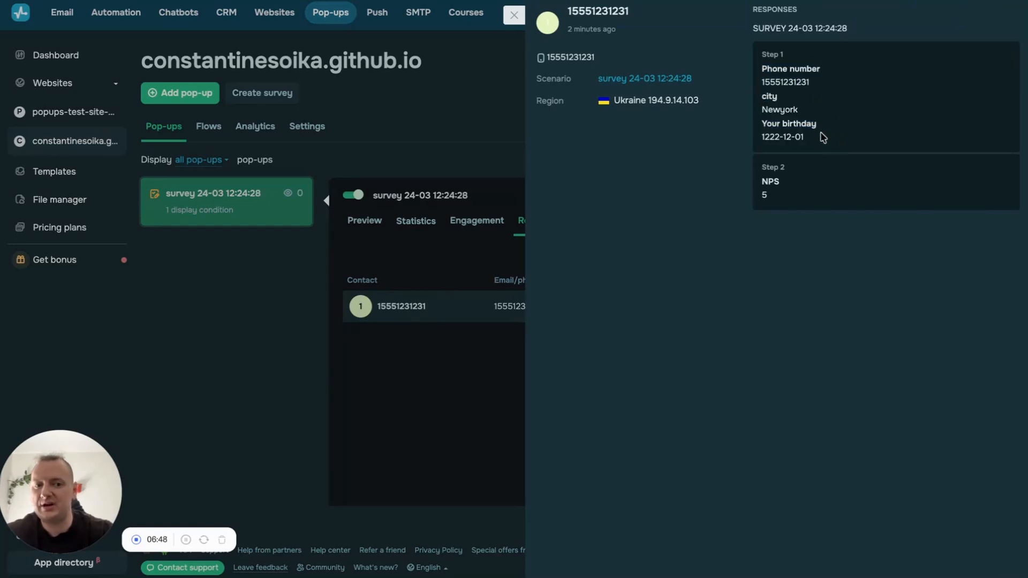
drag(762, 54, 791, 57)
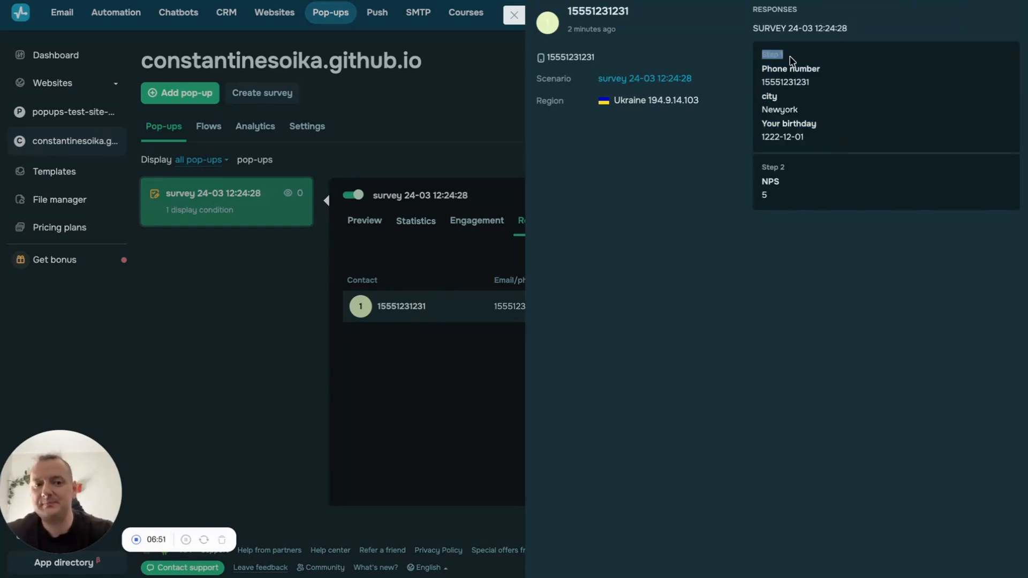
click(810, 95)
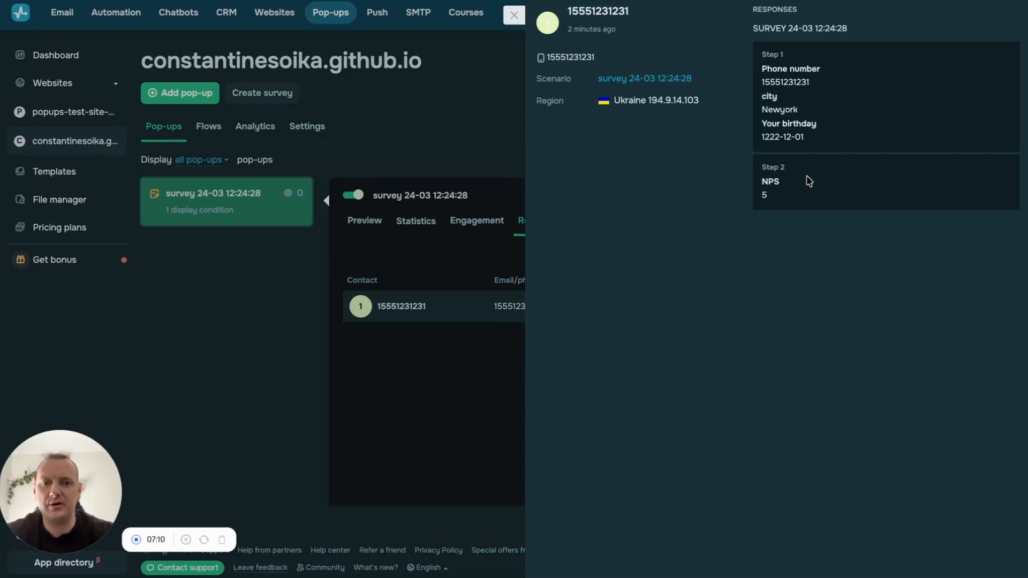
click(514, 15)
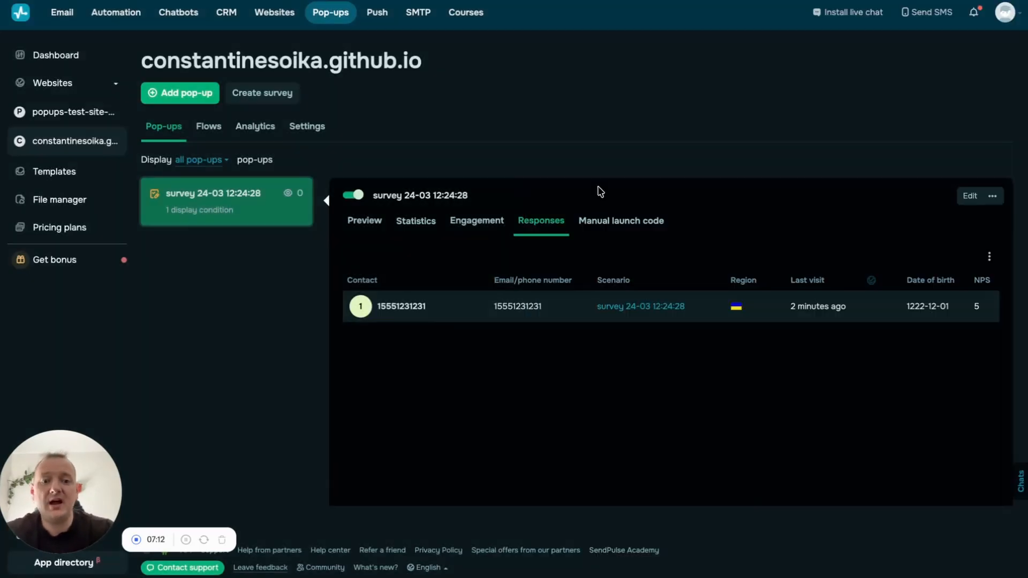
View the survey's manual launch code and highlight its landing page link
click(614, 228)
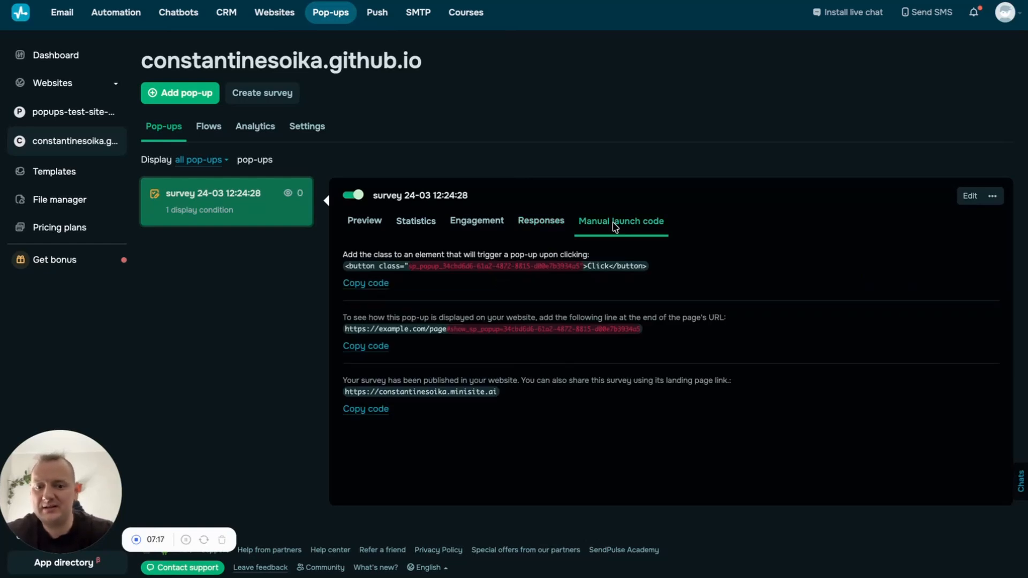
drag(342, 378, 525, 394)
click(525, 393)
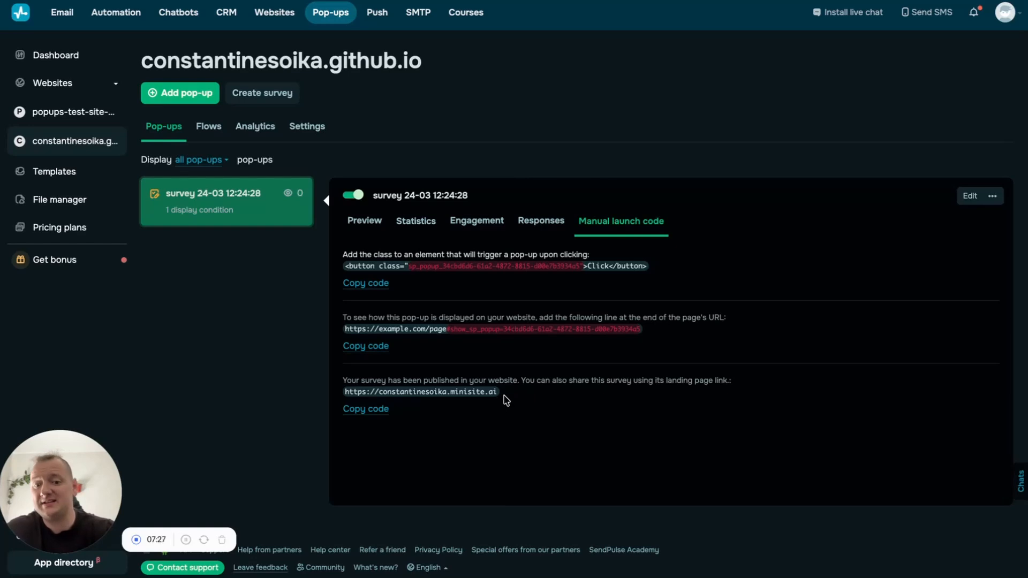
drag(502, 396, 343, 395)
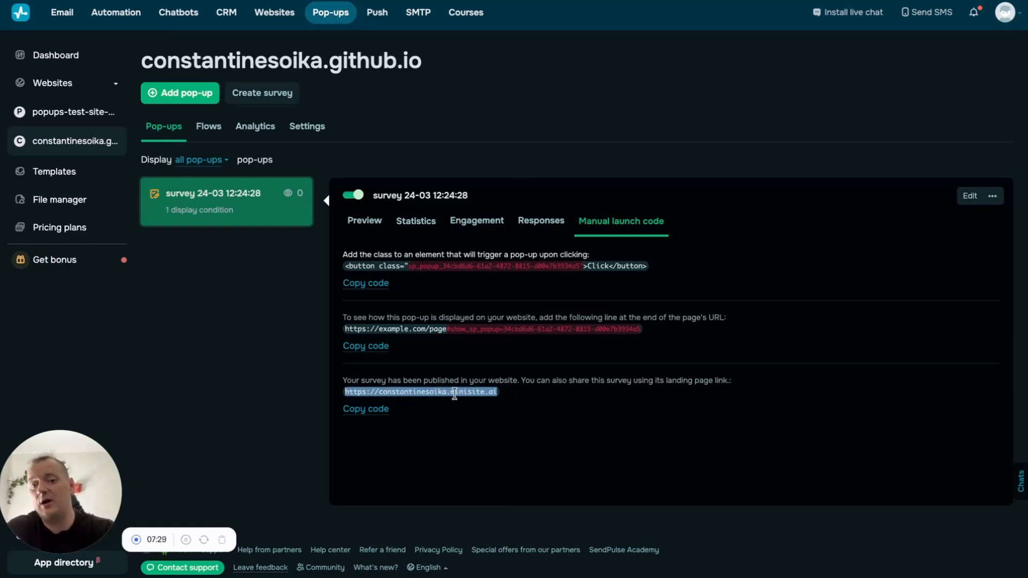
click(555, 411)
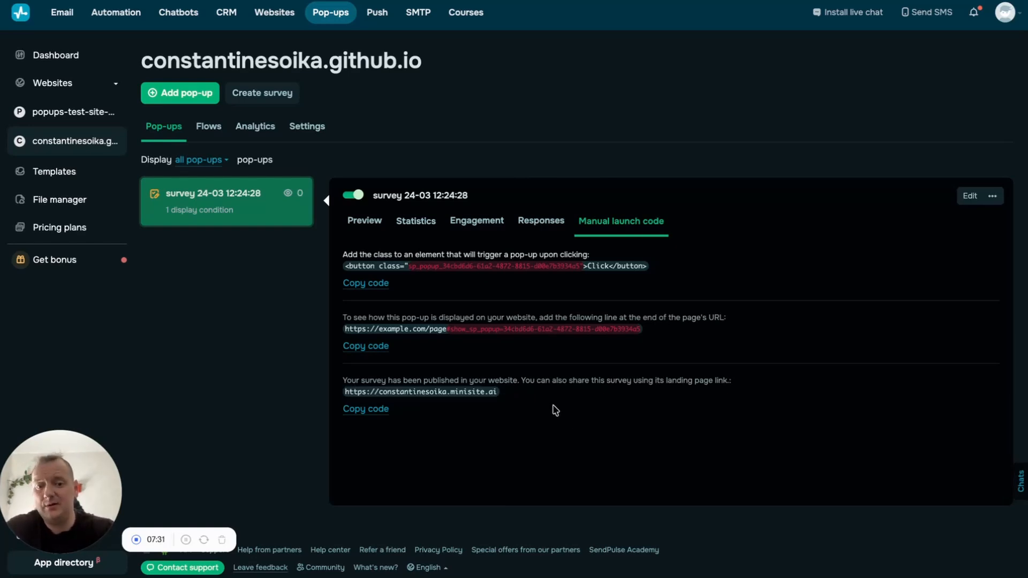
triple_click(480, 393)
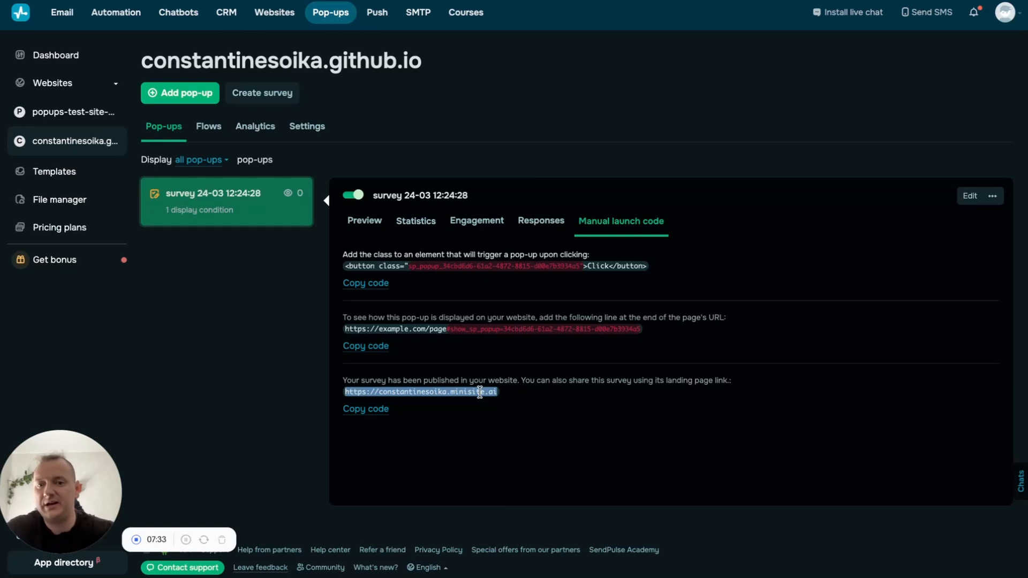